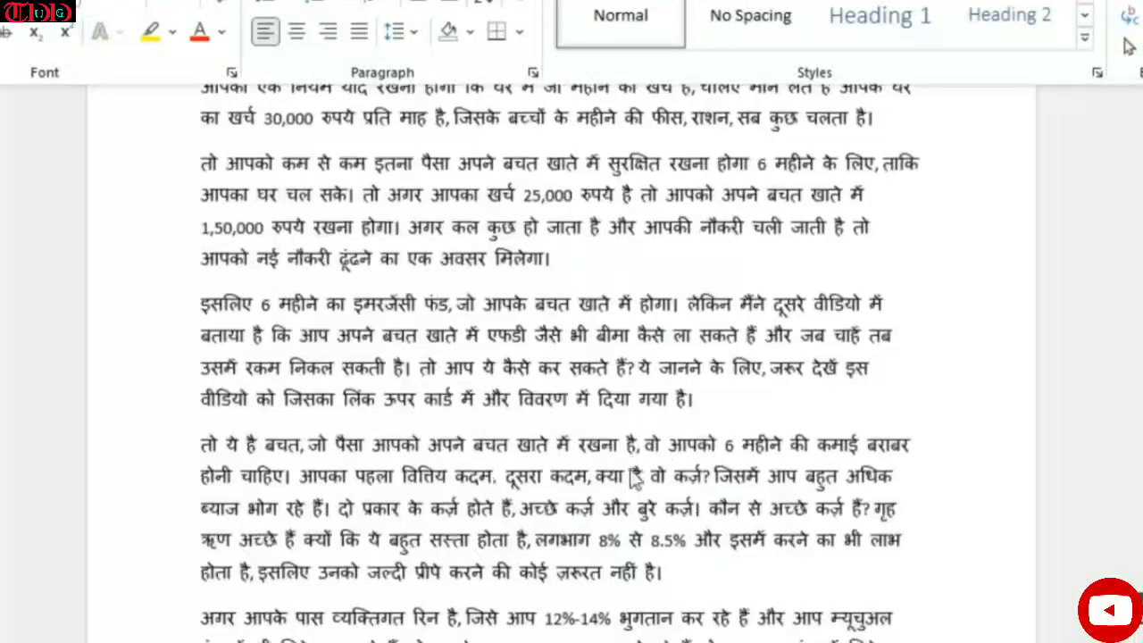
# - Skim the Hindi investment-planning script in Word and create a blank 1920 × 1080 px Video design in Canva
pyautogui.scroll(7, 693, 449)
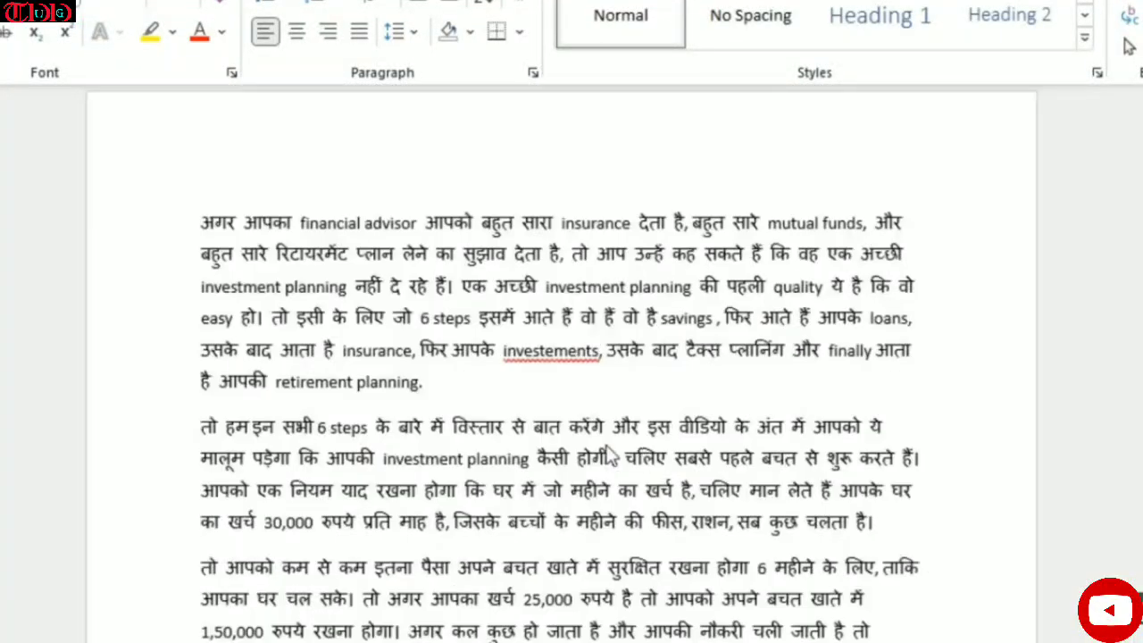
pyautogui.scroll(-7, 699, 458)
pyautogui.scroll(5, 658, 451)
pyautogui.scroll(9, 658, 453)
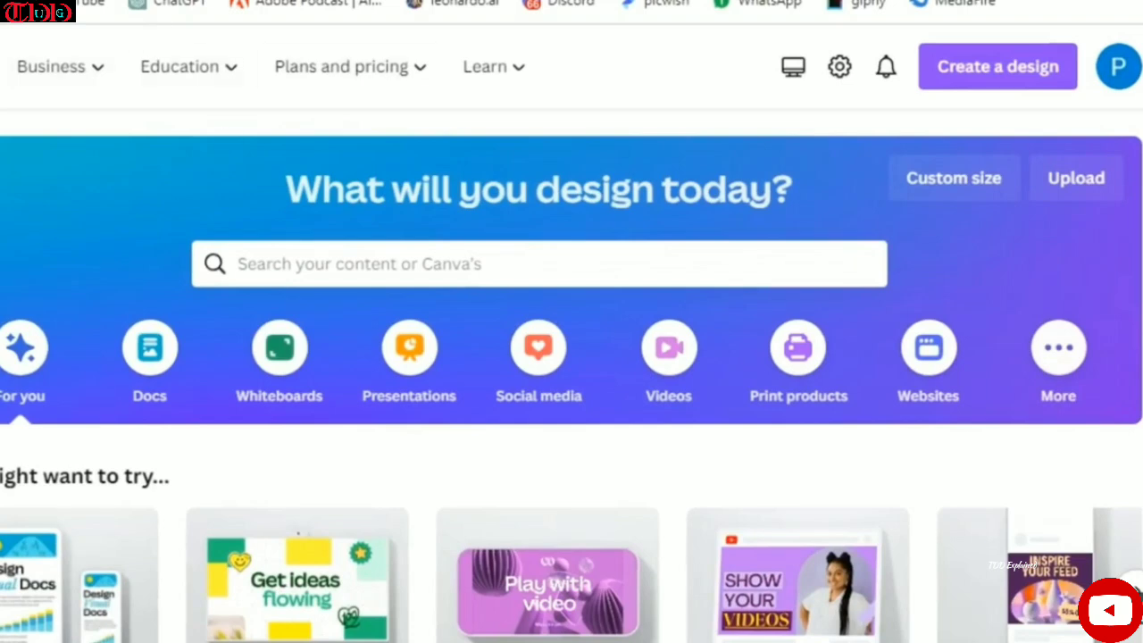
pyautogui.click(1005, 79)
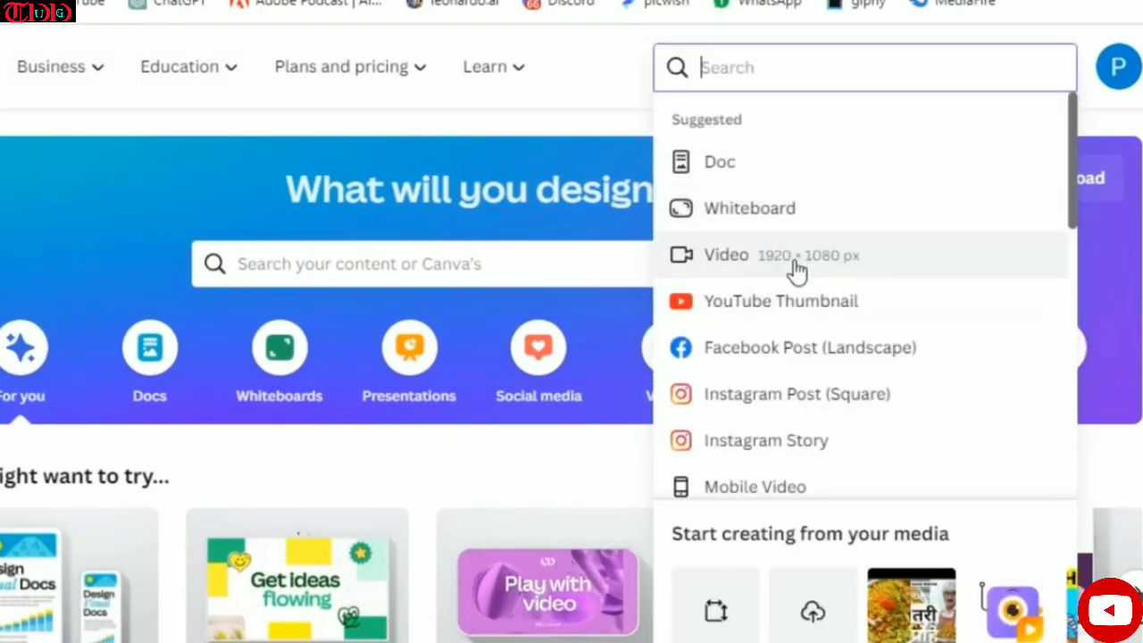
pyautogui.click(866, 264)
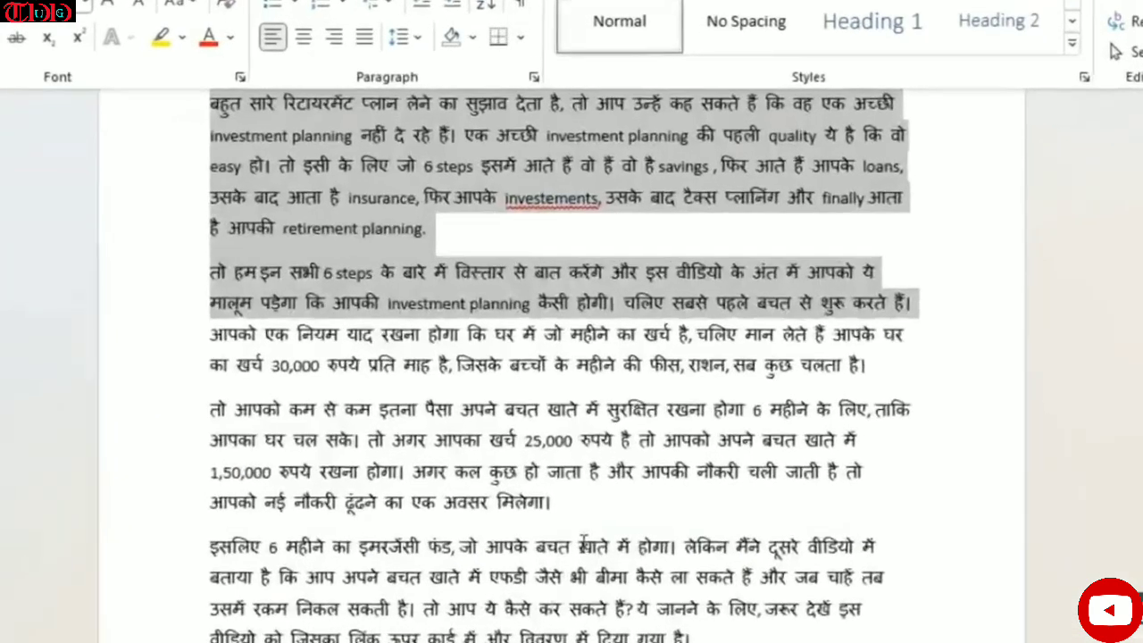
# - Review the script's opening paragraph in Word and highlight its first sentence about reaching a financial goal
pyautogui.scroll(9, 584, 546)
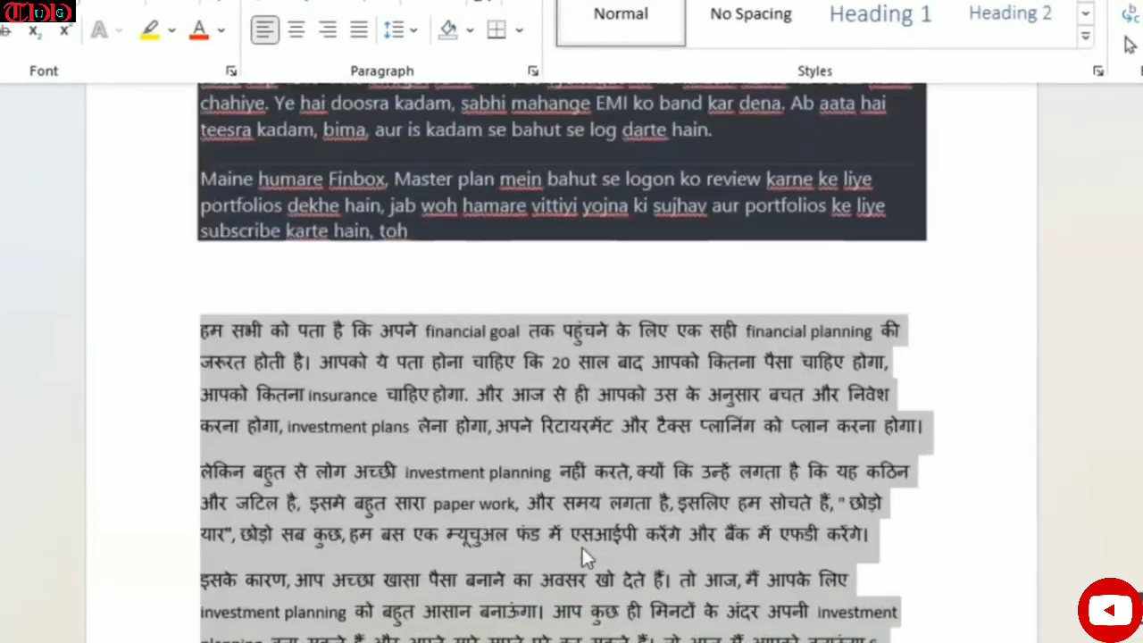
pyautogui.scroll(-1, 583, 546)
pyautogui.click(621, 365)
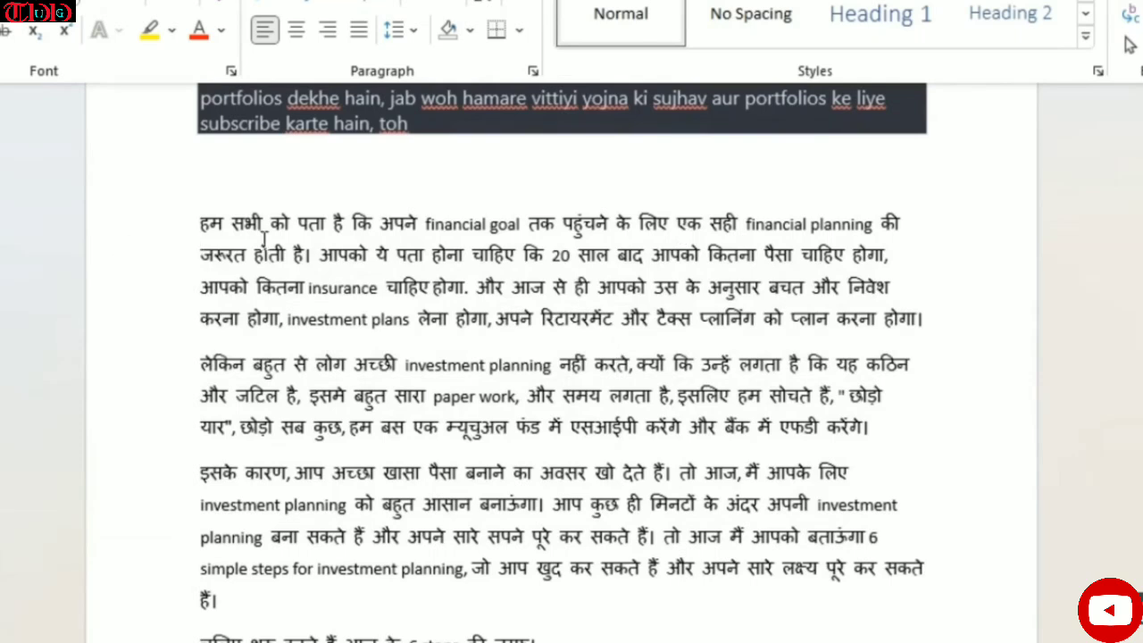
pyautogui.moveTo(193, 219); pyautogui.dragTo(313, 258)
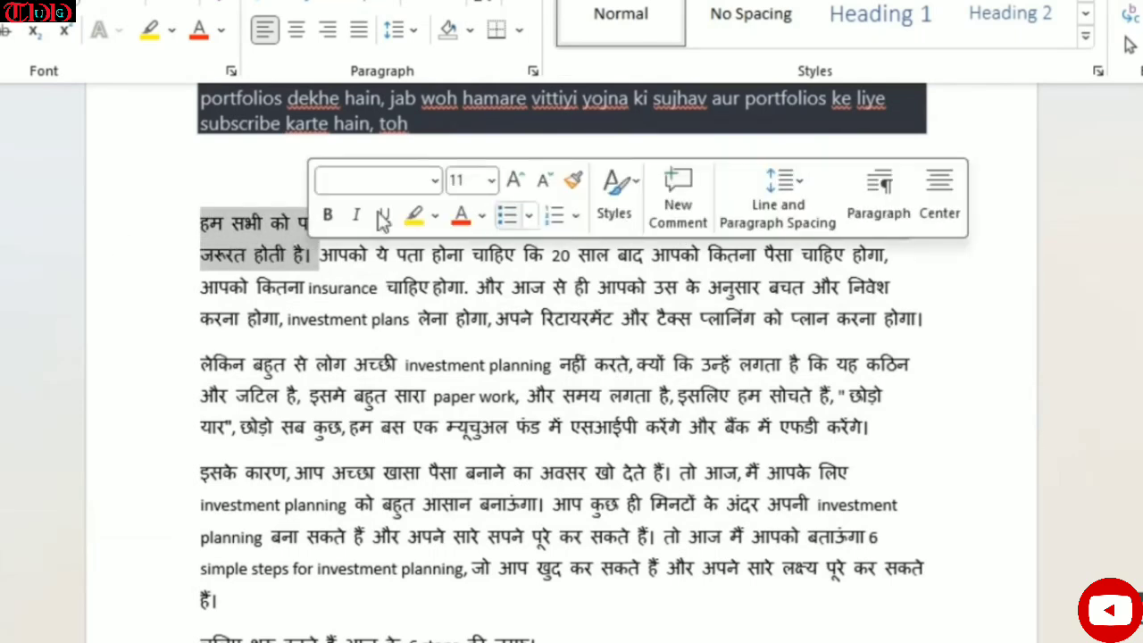
pyautogui.click(261, 229)
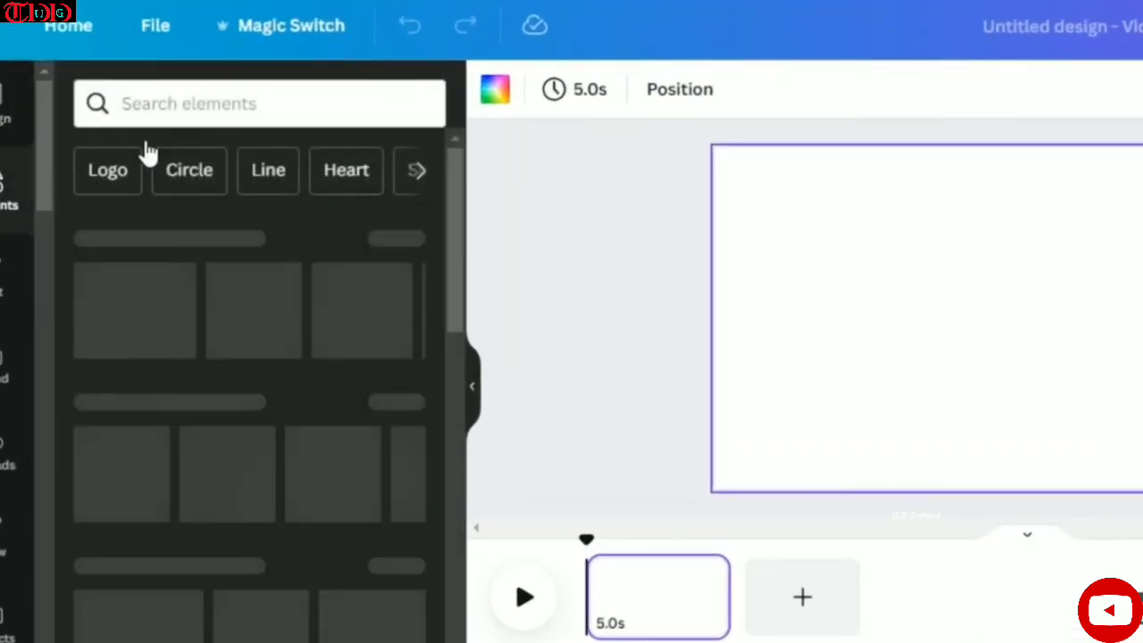
# - In Canva, search the video elements for "financial goal" and place the clip of a businessman climbing stairs on the page
pyautogui.click(169, 104)
pyautogui.write('fina')
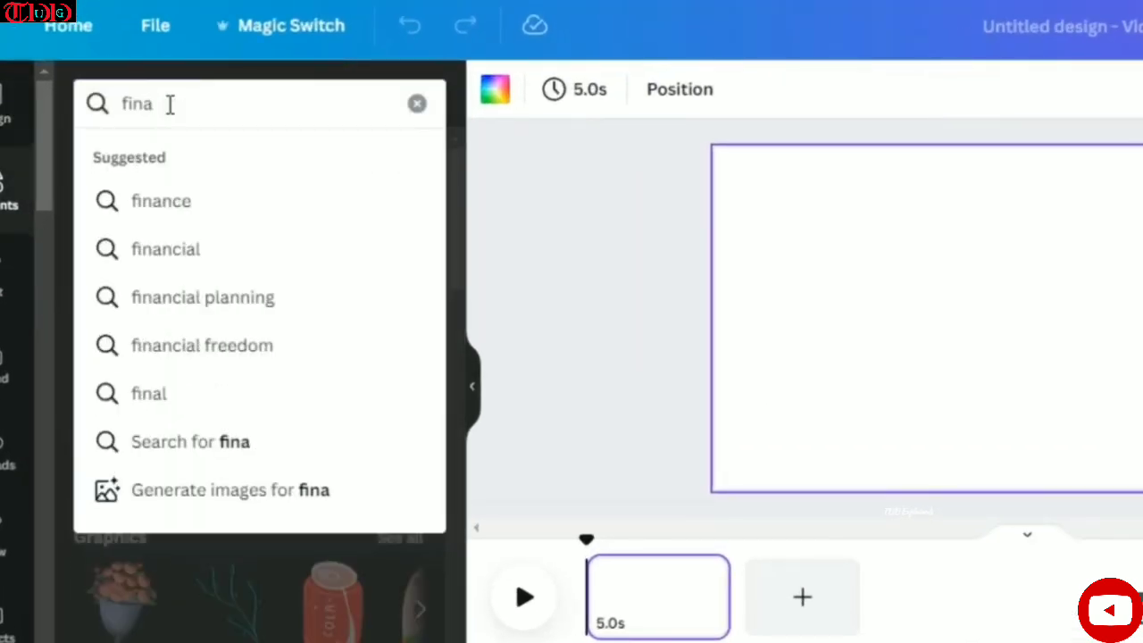
pyautogui.write('ncial goal')
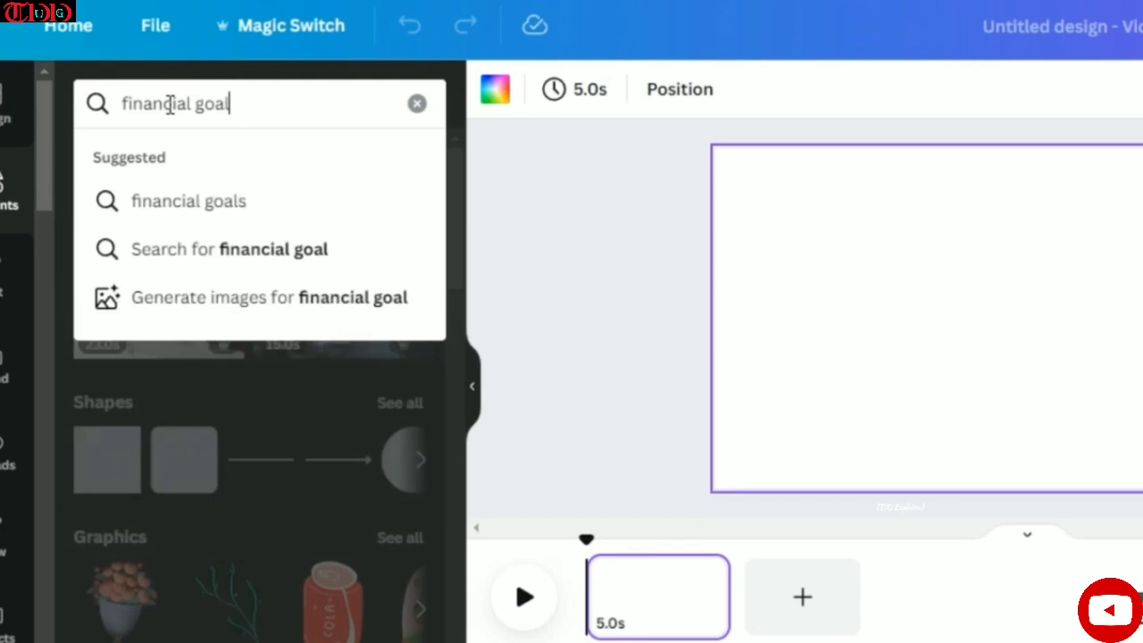
pyautogui.press('Return')
pyautogui.click(316, 160)
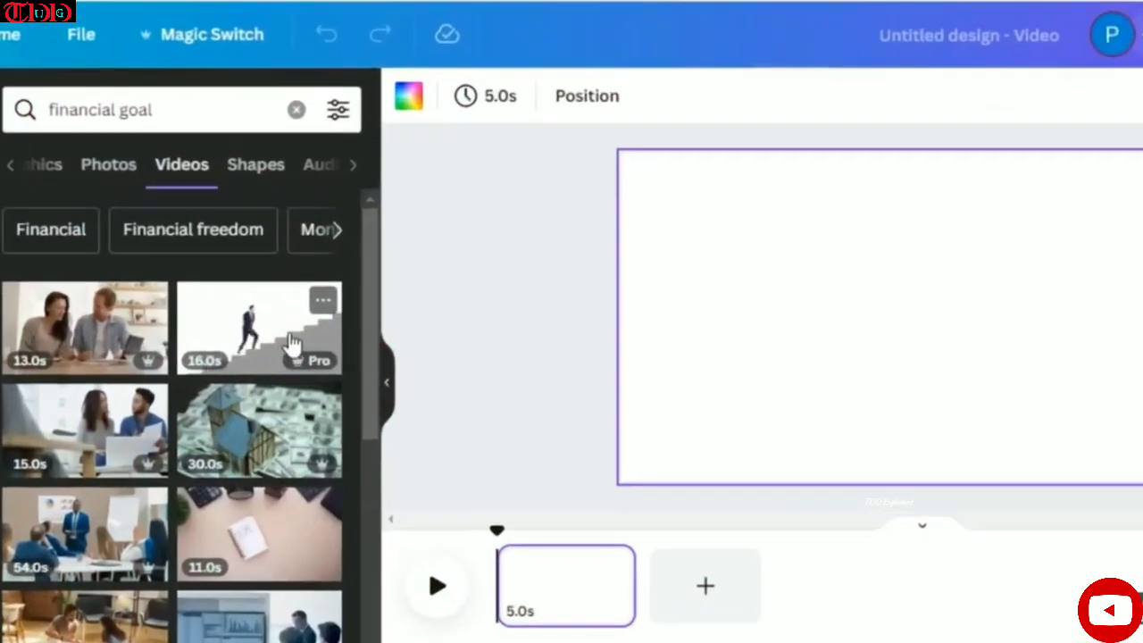
pyautogui.moveTo(309, 331); pyautogui.dragTo(750, 271)
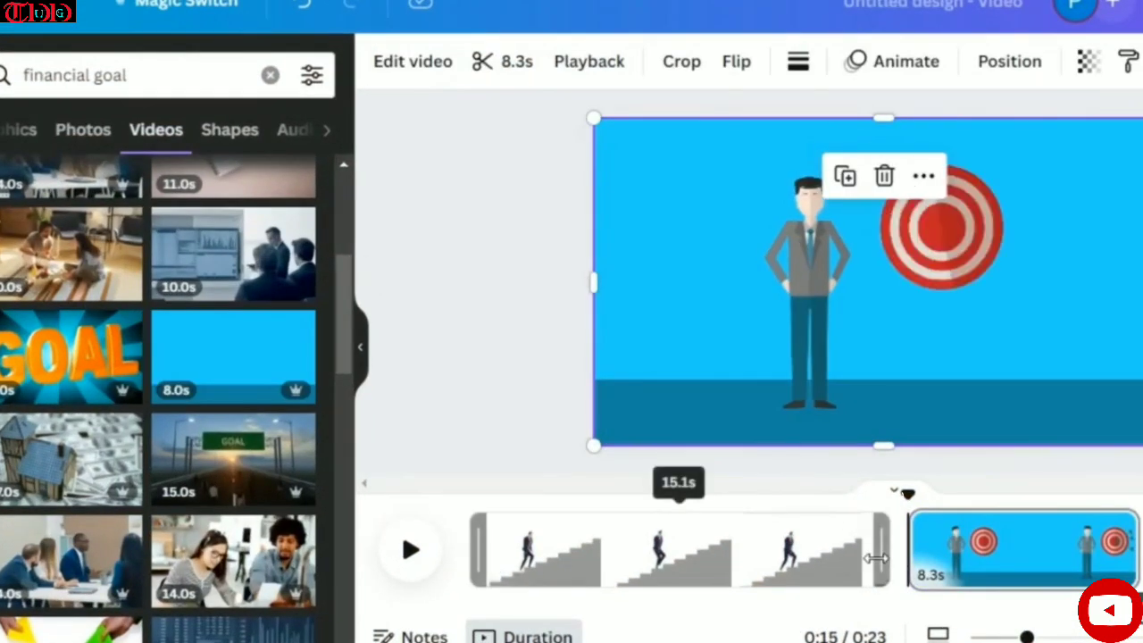
# - Trim the stair-climbing clip to 5.1 seconds and the man-with-target clip to 5.4 seconds
pyautogui.moveTo(873, 559); pyautogui.dragTo(695, 561)
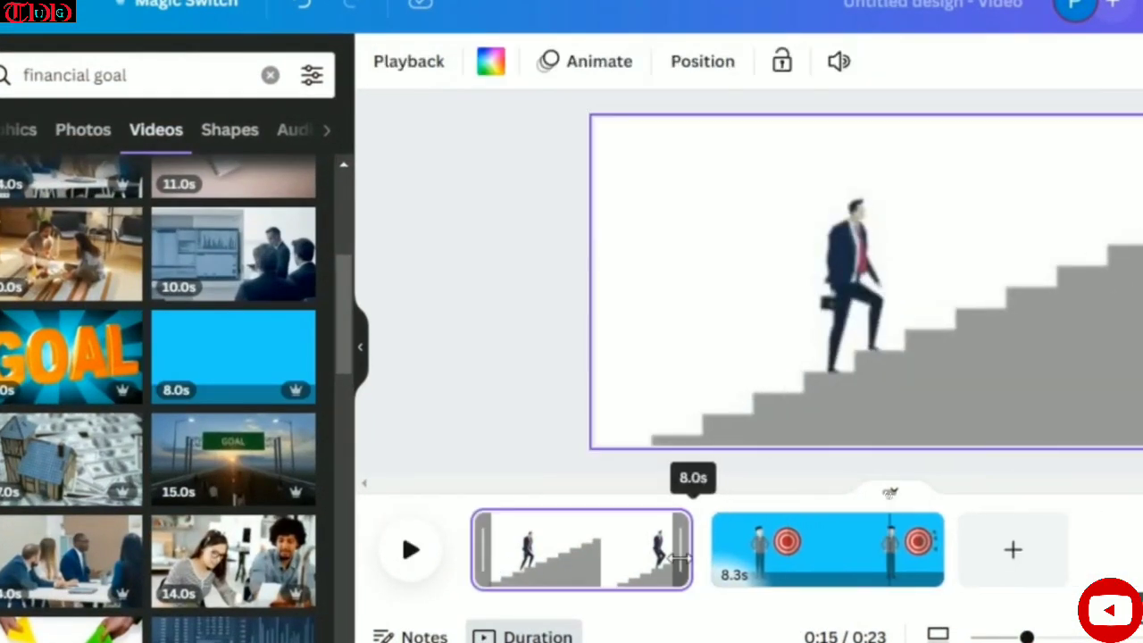
pyautogui.moveTo(936, 552); pyautogui.dragTo(923, 552)
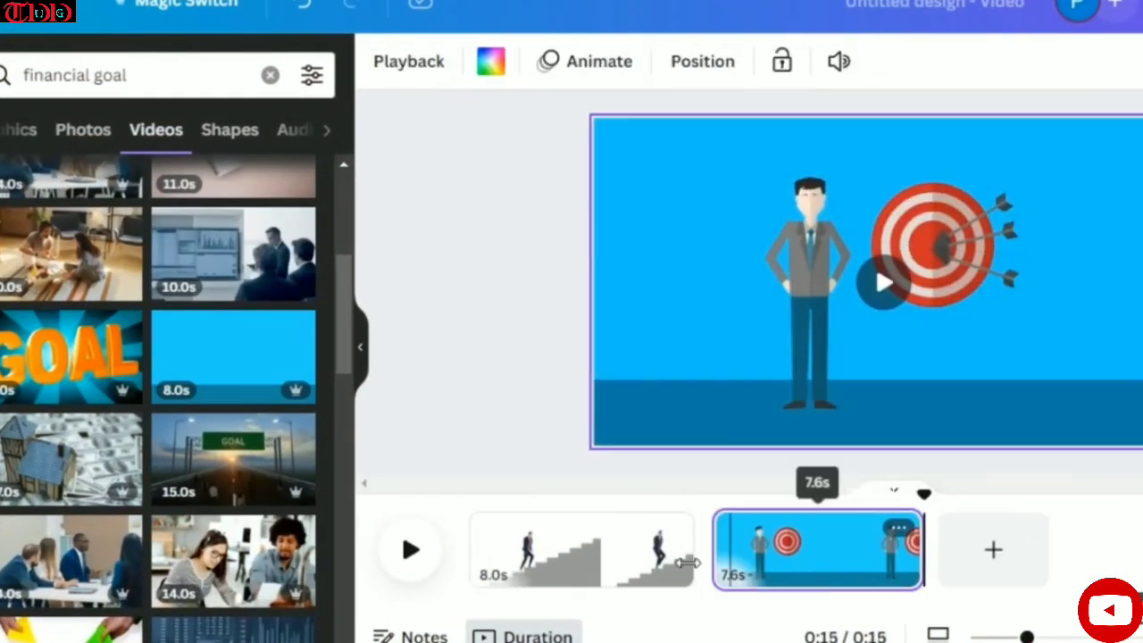
pyautogui.moveTo(656, 556); pyautogui.dragTo(613, 555)
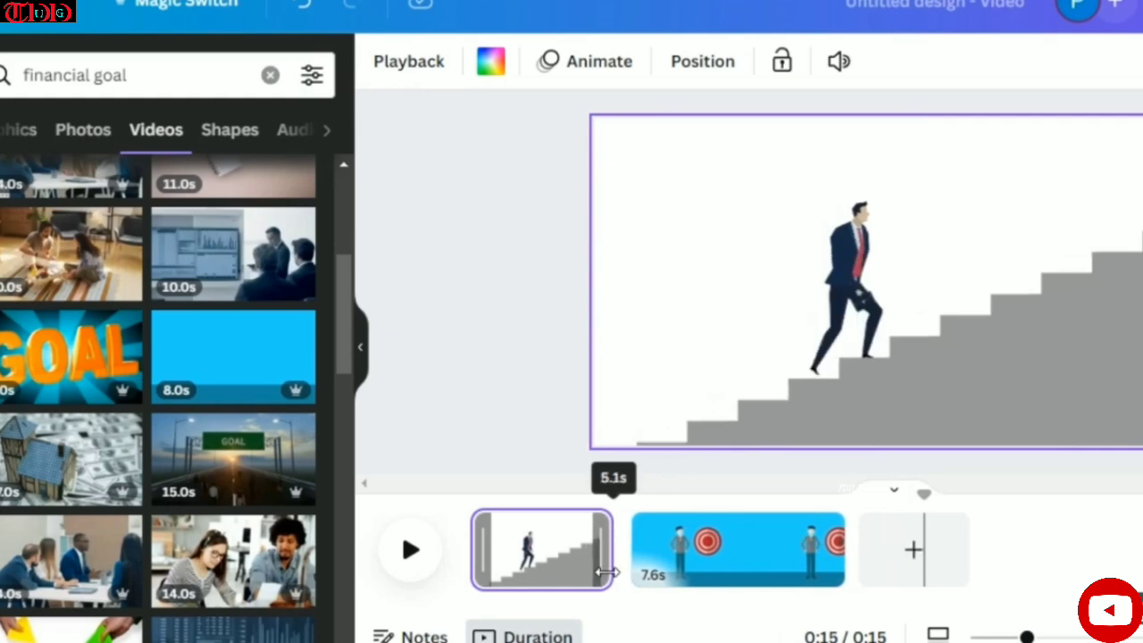
pyautogui.moveTo(840, 547); pyautogui.dragTo(783, 549)
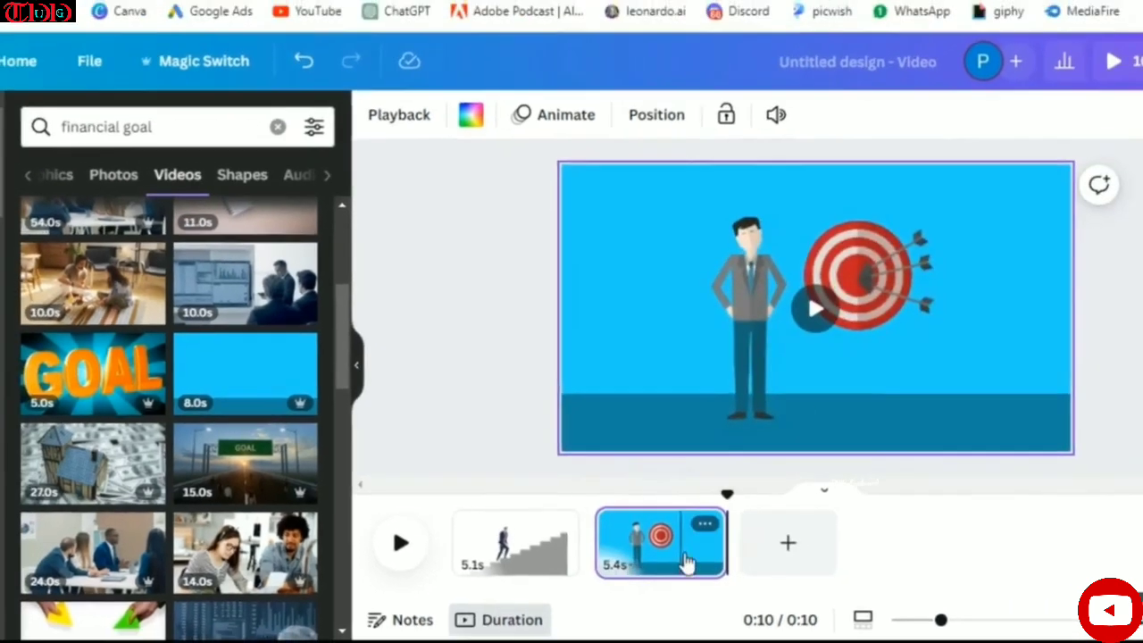
# - Add a blank page after the target clip and search the video elements for "retirement planning"
pyautogui.click(821, 562)
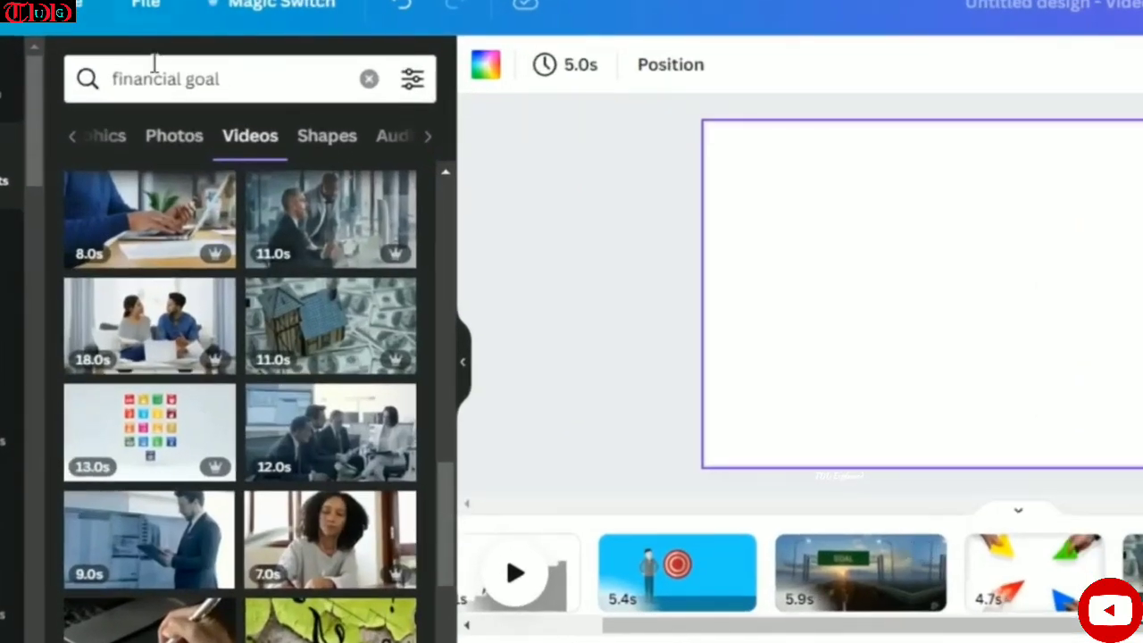
pyautogui.tripleClick(165, 89)
pyautogui.write('retirement pla')
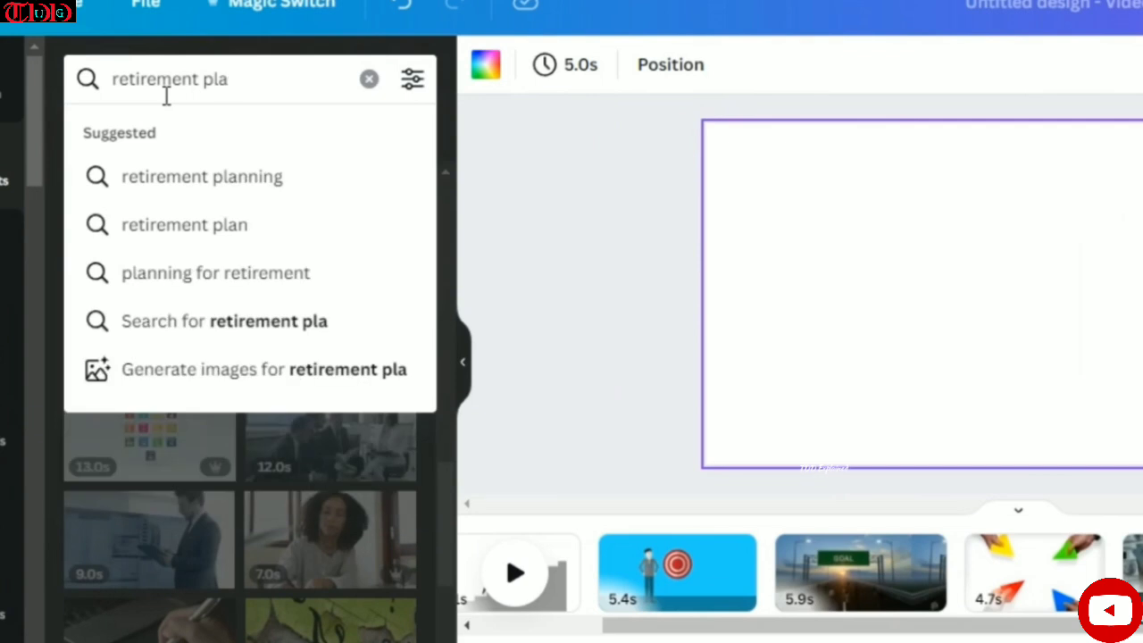
pyautogui.click(355, 189)
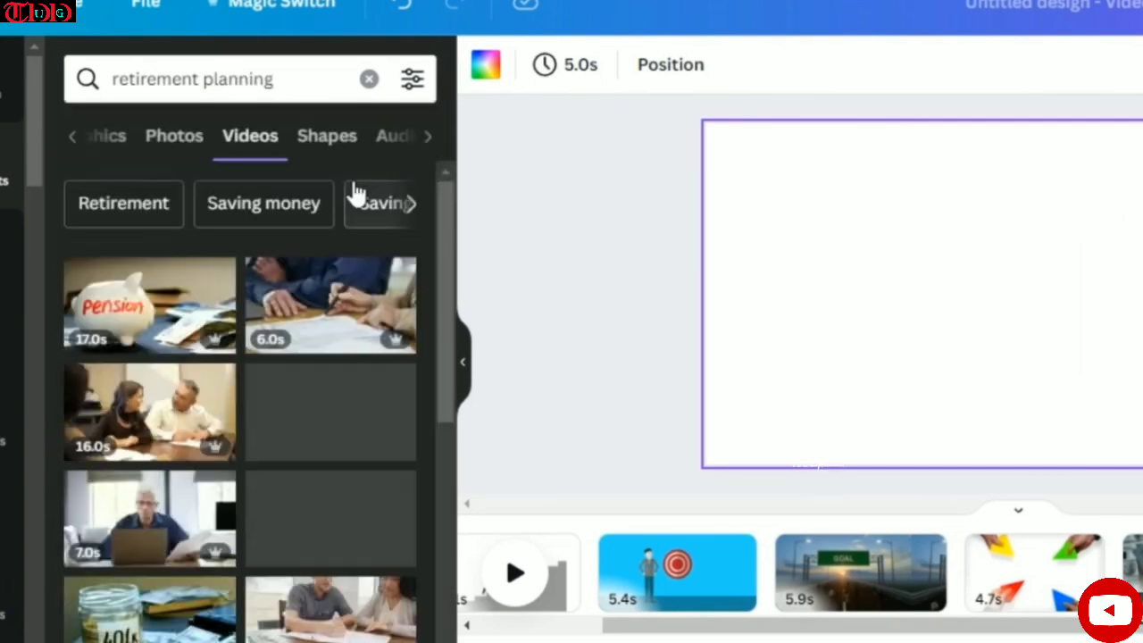
# - Place the pension piggy-bank clip trimmed to 4.5 seconds and, on a new page, the 401k jar clip trimmed to 5.6 seconds
pyautogui.moveTo(150, 320); pyautogui.dragTo(732, 145)
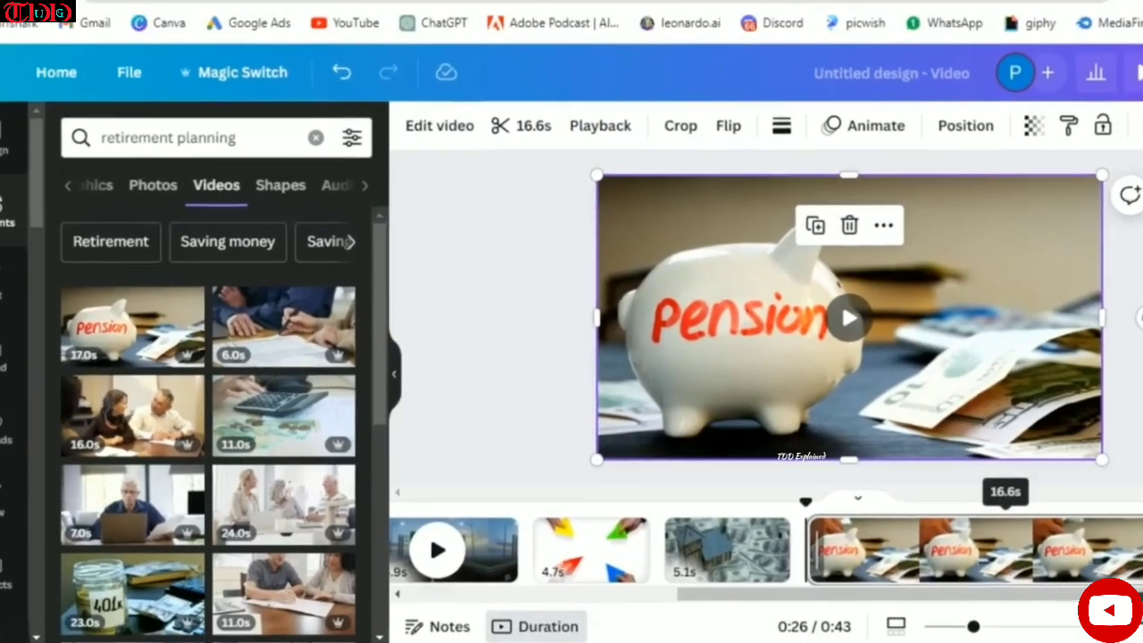
pyautogui.moveTo(1090, 536); pyautogui.dragTo(811, 531)
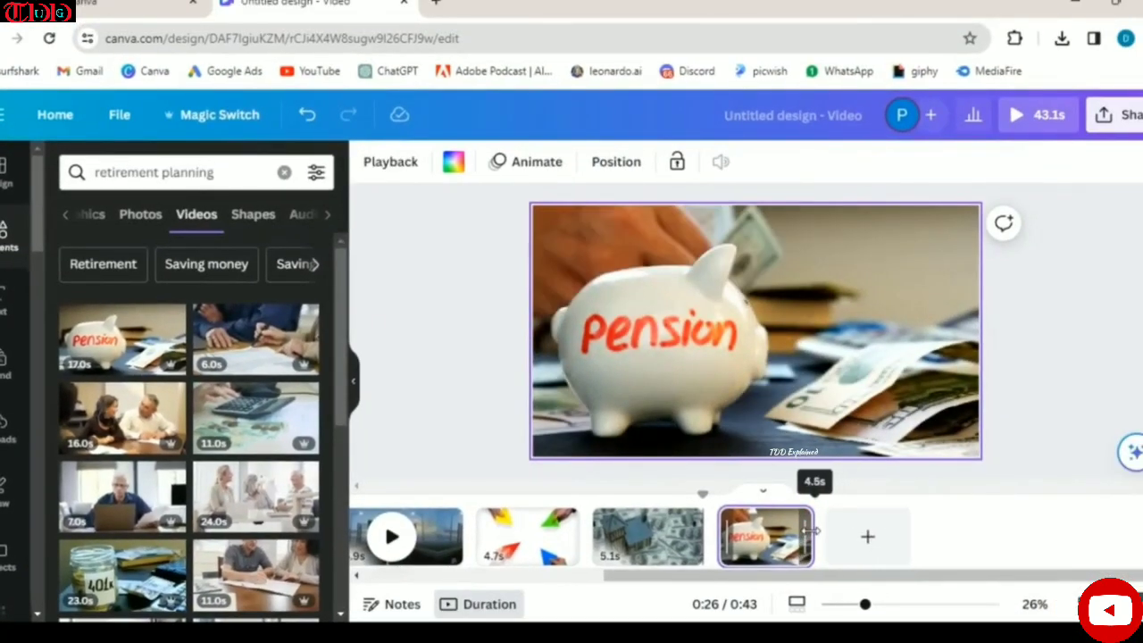
pyautogui.click(867, 536)
pyautogui.scroll(-3, 264, 293)
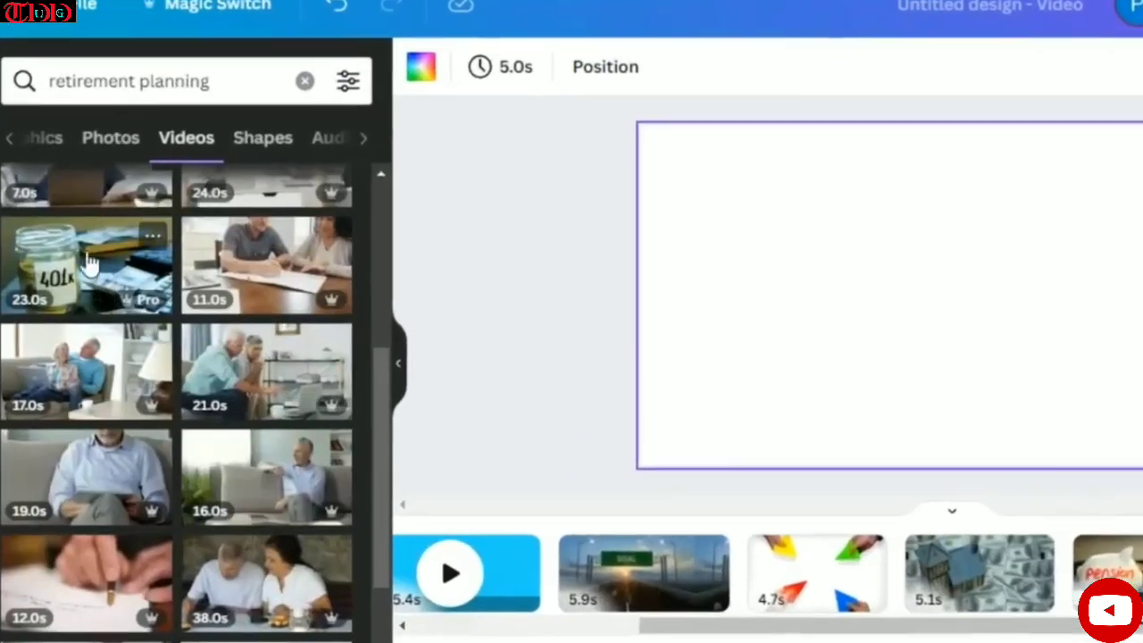
pyautogui.click(83, 286)
pyautogui.moveTo(1142, 556); pyautogui.dragTo(866, 582)
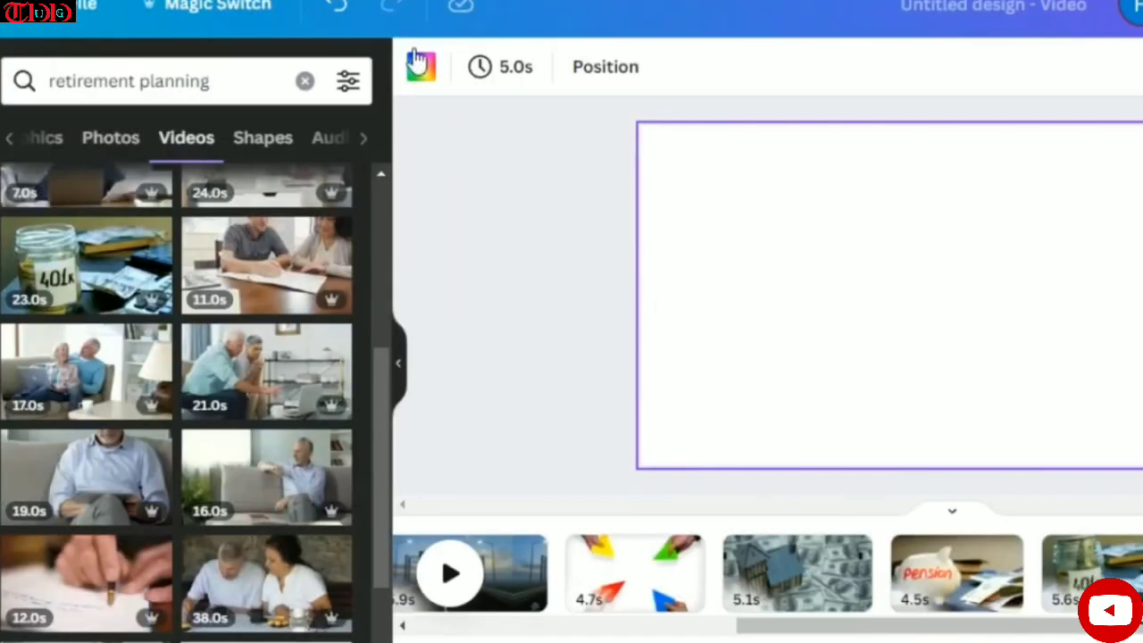
# - Search the video elements for investment clips
pyautogui.click(158, 87)
pyautogui.write('investme')
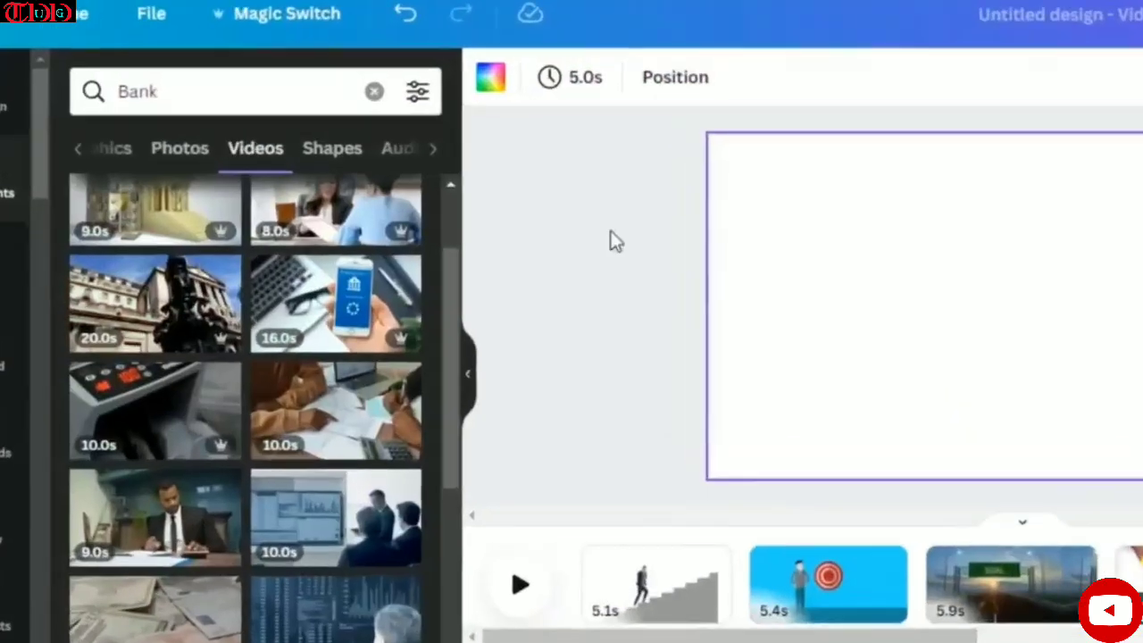
# - Upload the voice-over file ElevenLabs_2024-01-28T02_45_03_Glinda_pre_s50_sb75_m1 from the Downloads folder
pyautogui.moveTo(706, 639); pyautogui.dragTo(833, 638)
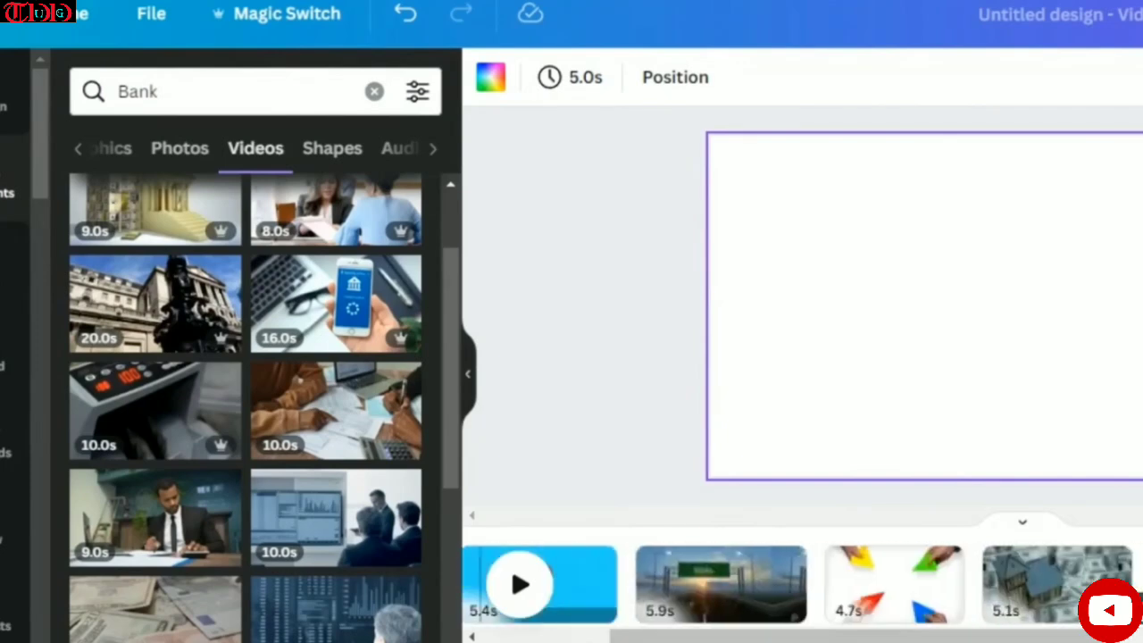
pyautogui.click(5, 467)
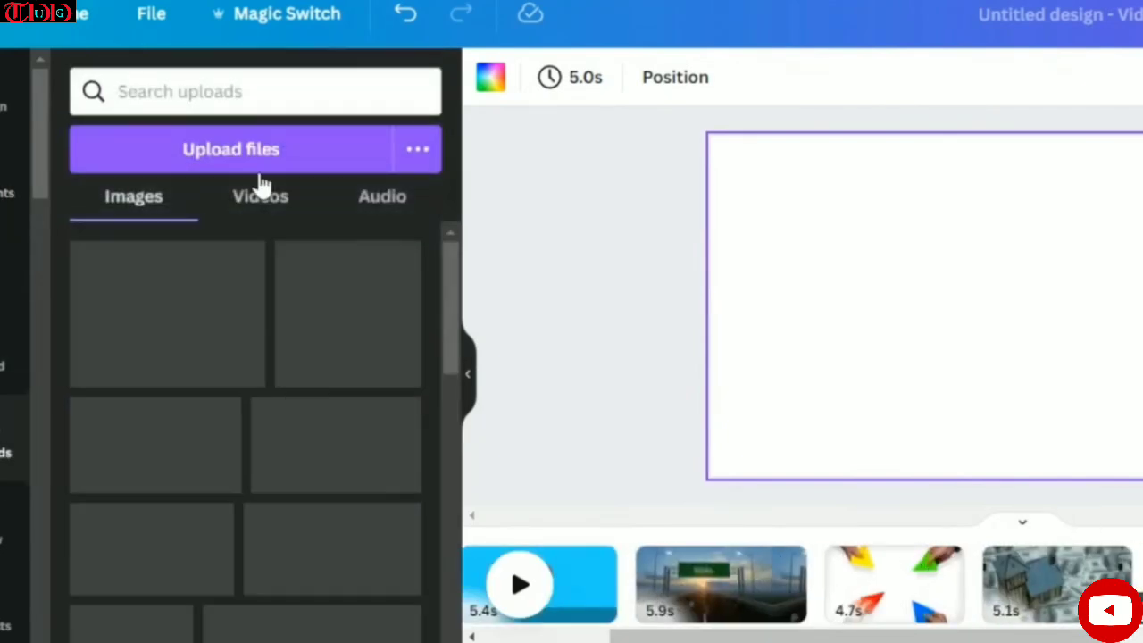
pyautogui.click(290, 152)
pyautogui.click(30, 138)
pyautogui.click(207, 106)
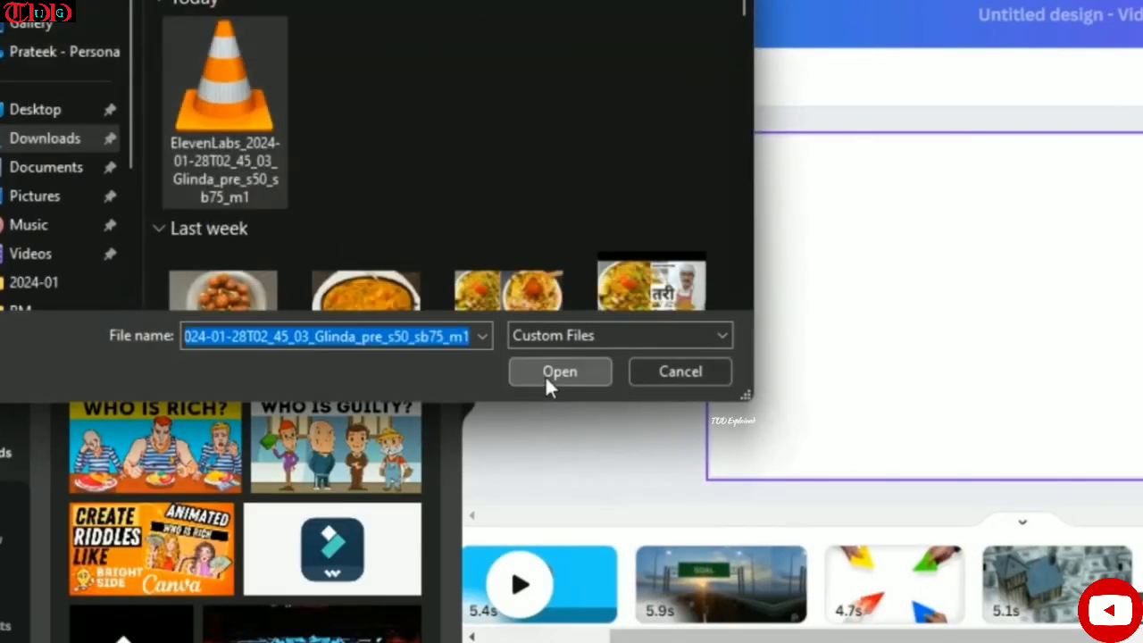
pyautogui.click(549, 379)
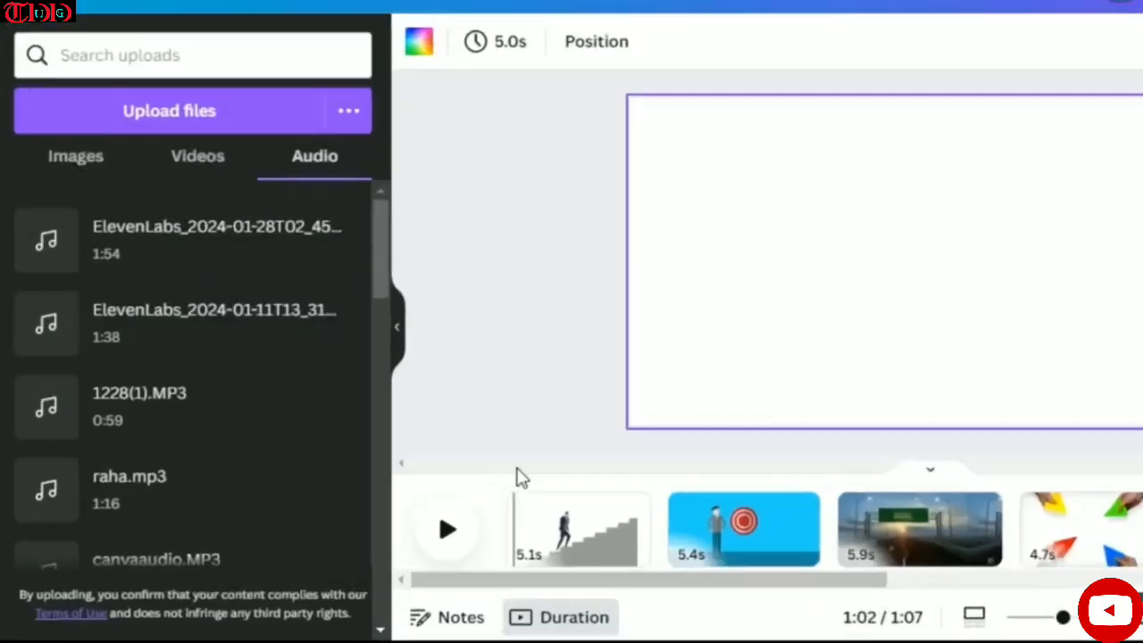
# - Add the uploaded ElevenLabs_2024-01-28 voice-over to the timeline, starting at the beginning of the first page
pyautogui.click(523, 486)
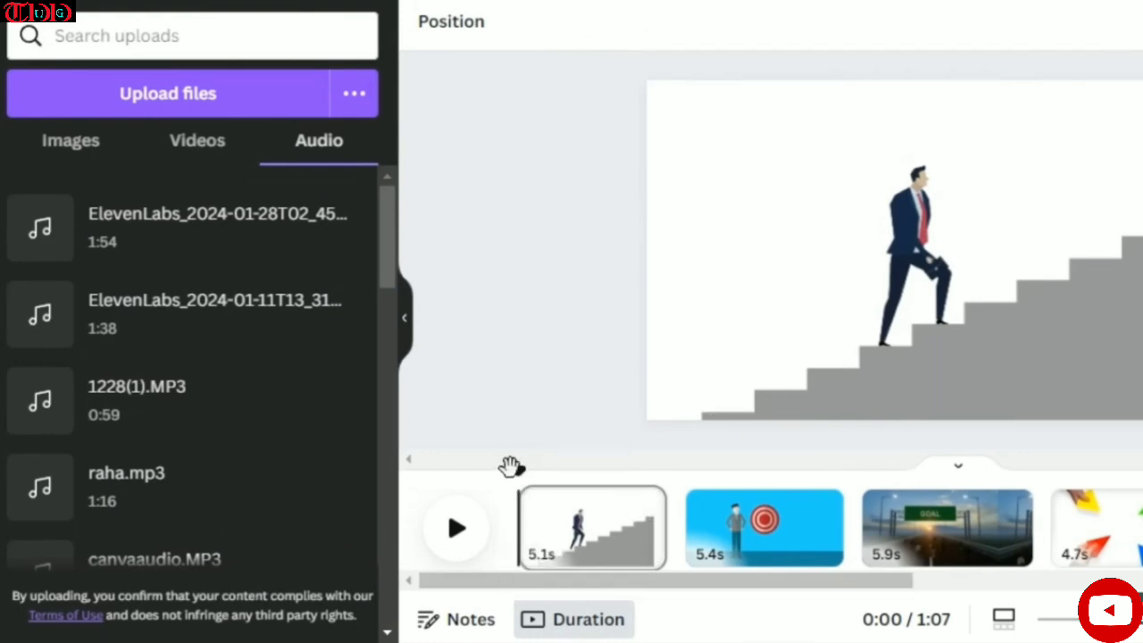
pyautogui.click(178, 263)
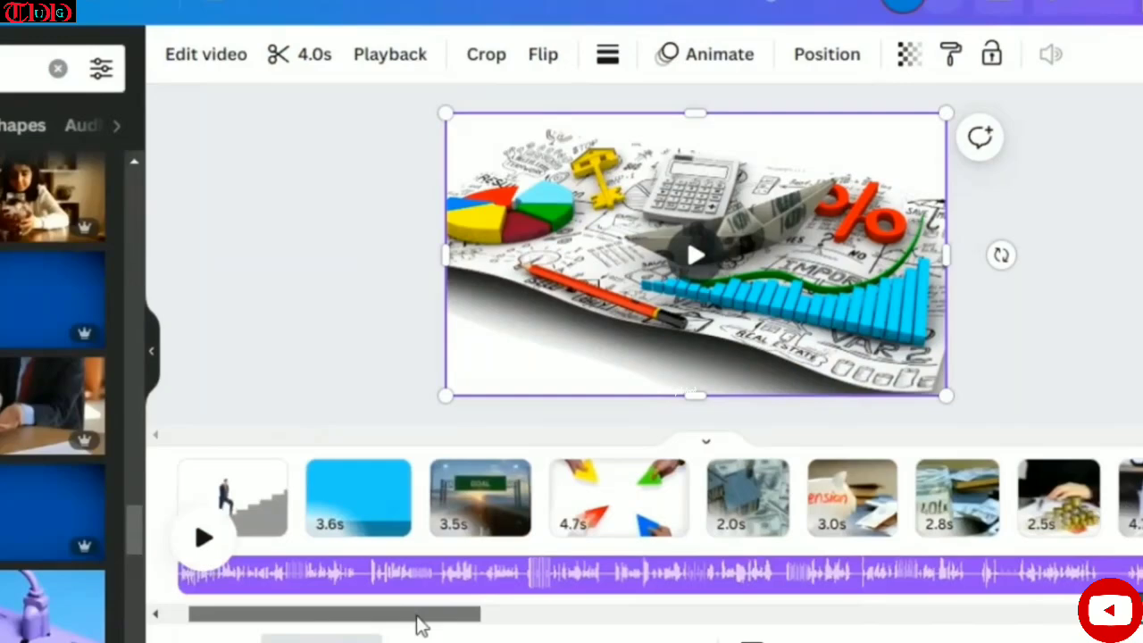
pyautogui.moveTo(417, 618); pyautogui.dragTo(889, 588)
pyautogui.hscroll(10, 977, 497)
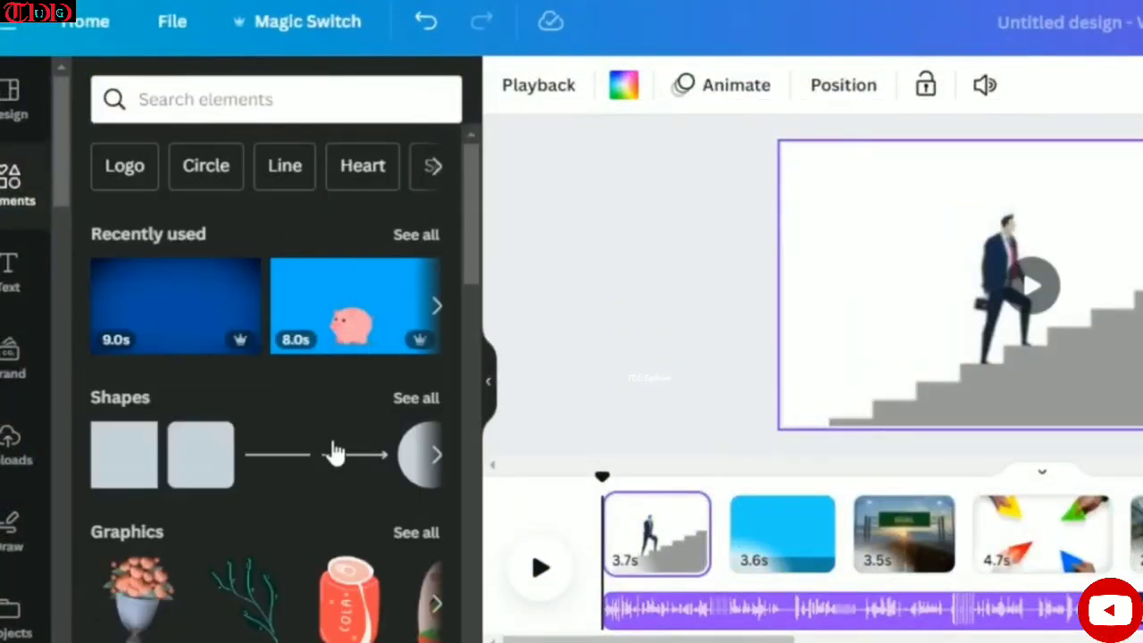
# - Add a square shape to the first page and place it as a wide banner across the top above the businessman
pyautogui.click(416, 397)
pyautogui.scroll(-5, 268, 339)
pyautogui.click(133, 353)
pyautogui.moveTo(986, 283); pyautogui.dragTo(777, 299)
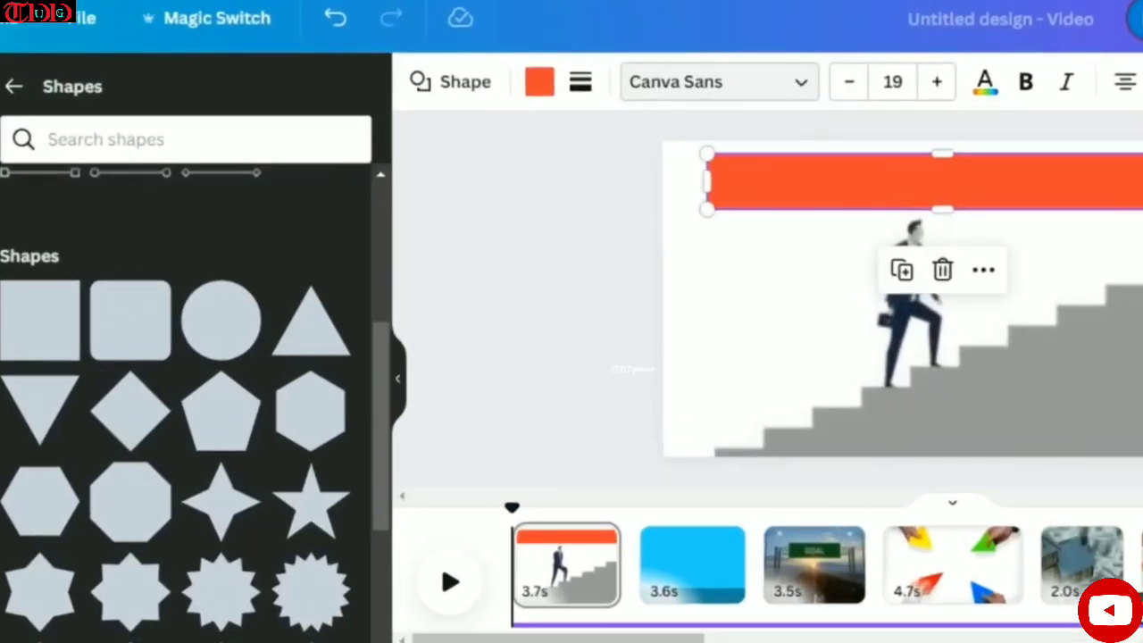
# - Add a heading over the orange banner on the first page reading "IMPORTANCE OF FINANCIAL PLANNING"
pyautogui.click(2, 263)
pyautogui.click(130, 386)
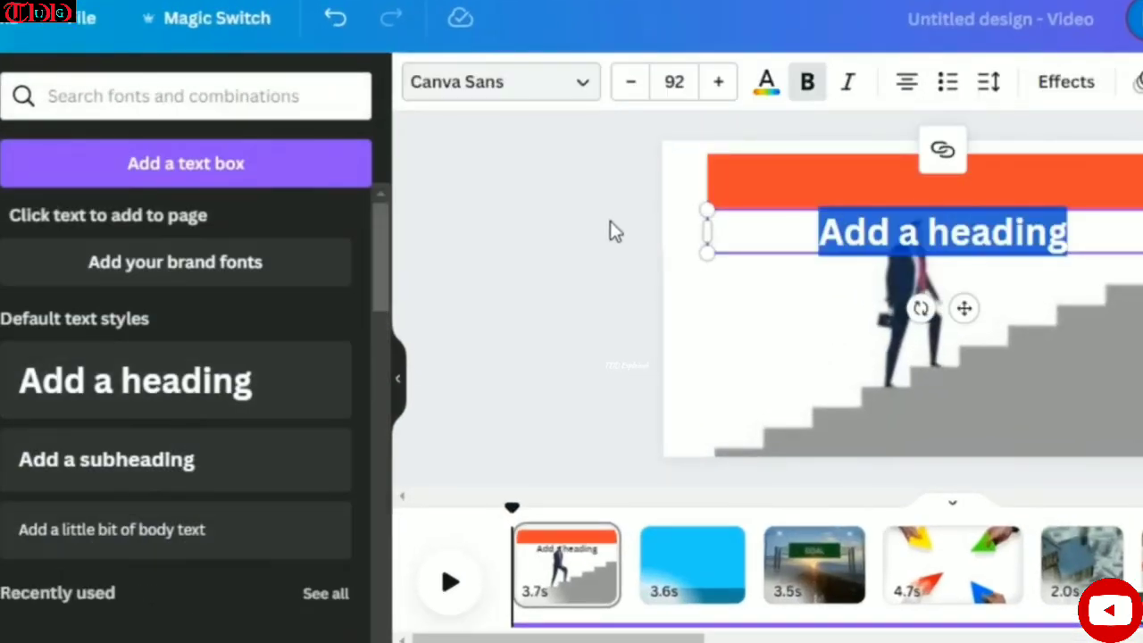
pyautogui.moveTo(979, 242); pyautogui.dragTo(965, 199)
pyautogui.moveTo(879, 188); pyautogui.dragTo(876, 188)
pyautogui.moveTo(1087, 177); pyautogui.dragTo(1142, 177)
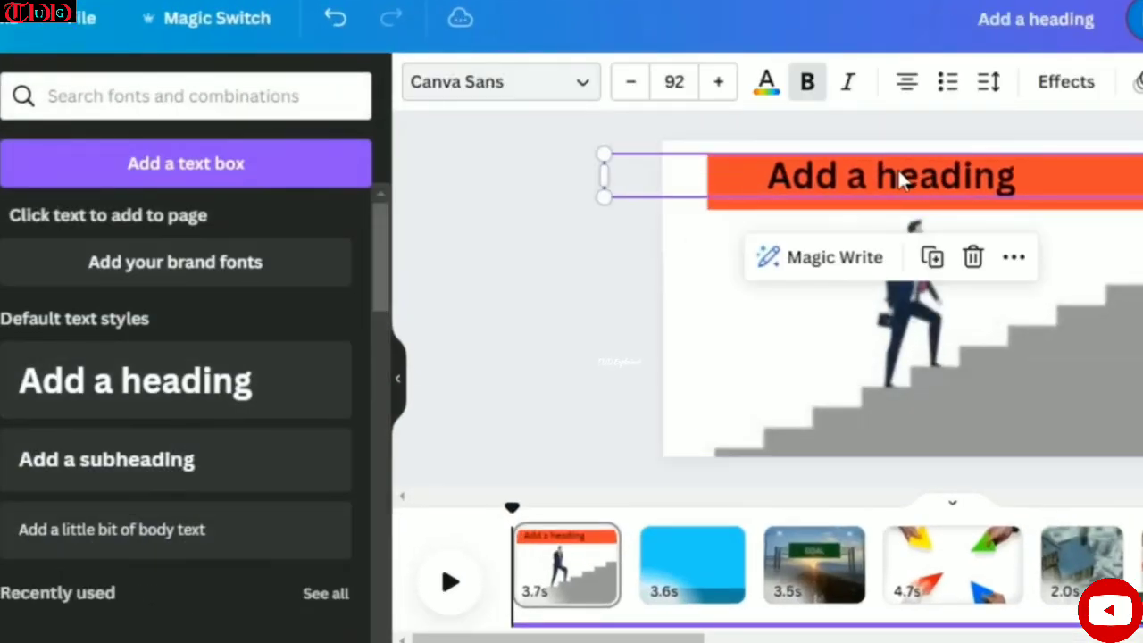
pyautogui.doubleClick(900, 175)
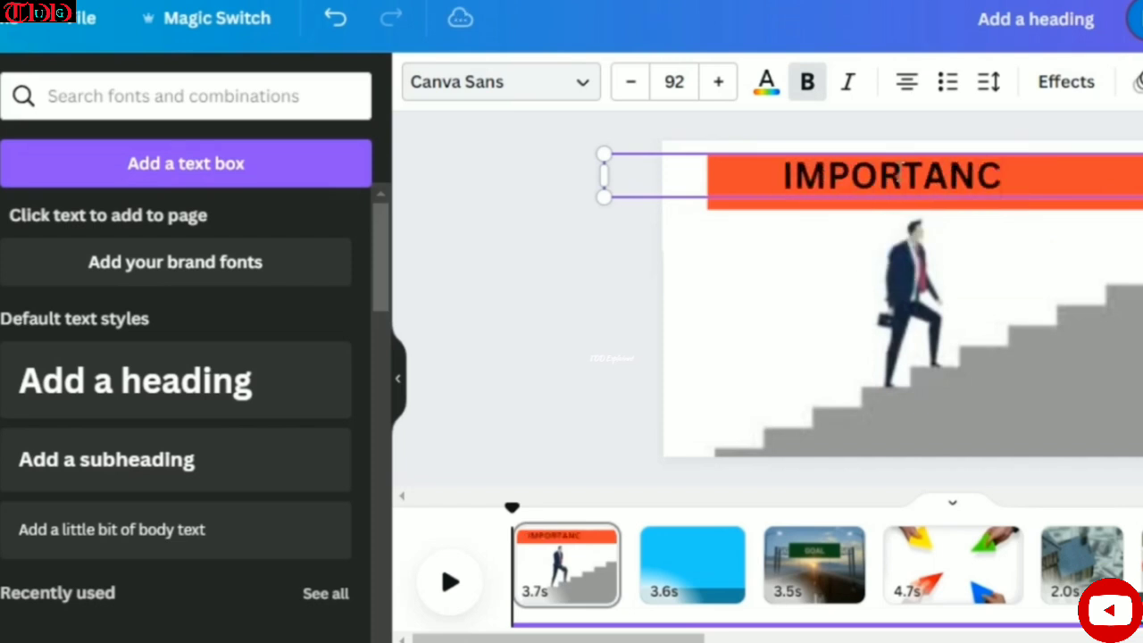
pyautogui.write('IMPORTANCE OF FINANCIAL PLANNING')
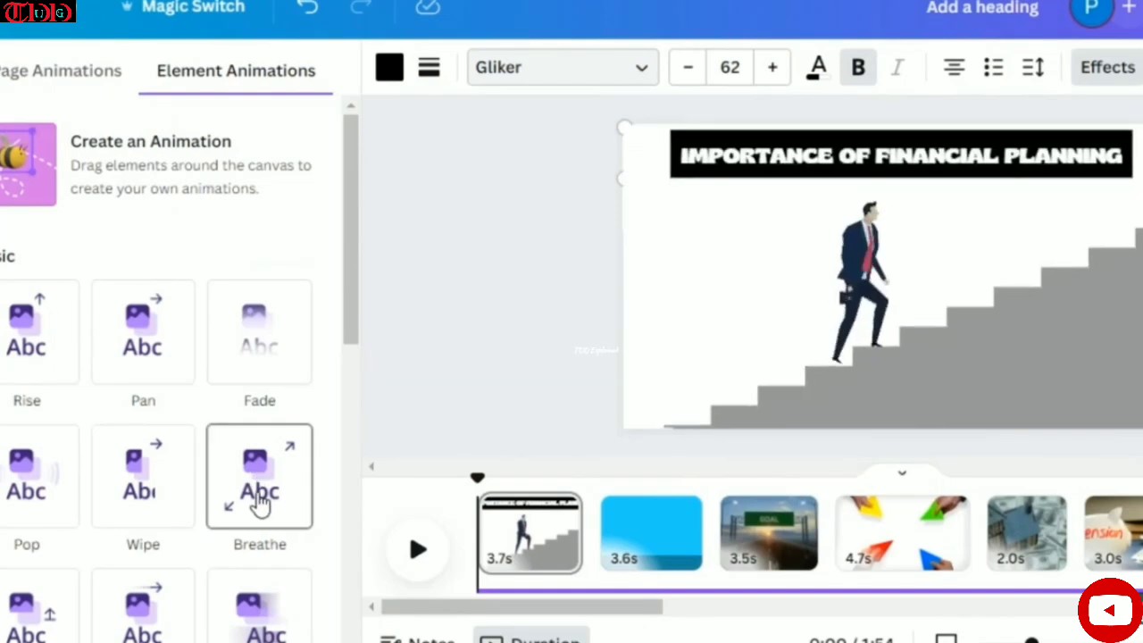
# - Apply the Wipe animation to the grouped title and banner on the first page and preview the playback
pyautogui.scroll(-2, 255, 505)
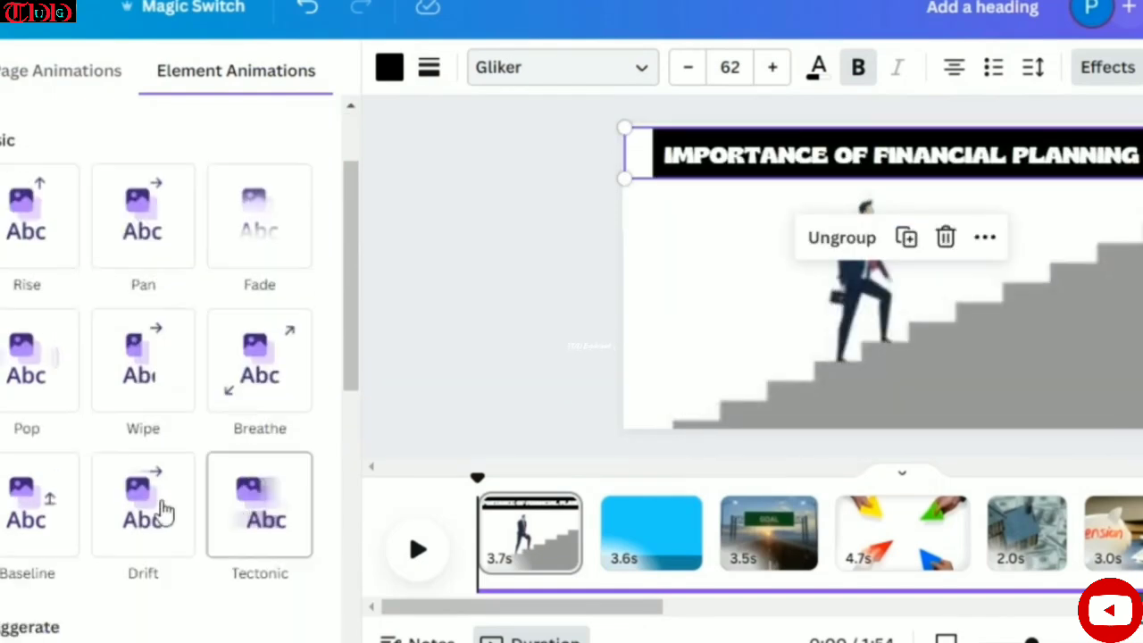
pyautogui.click(153, 402)
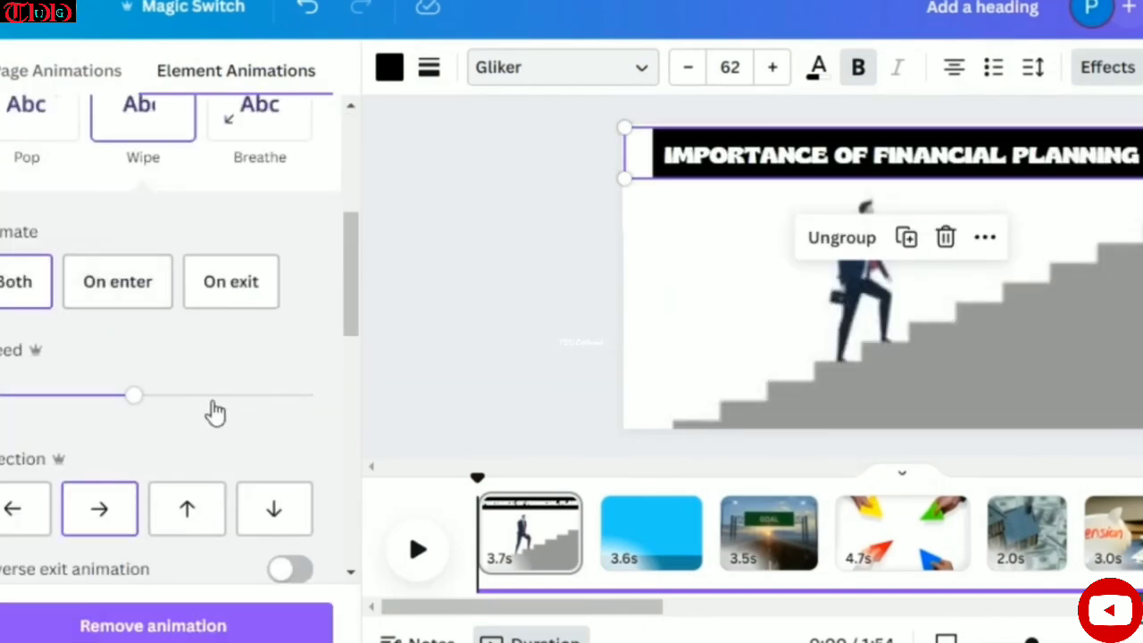
pyautogui.click(417, 549)
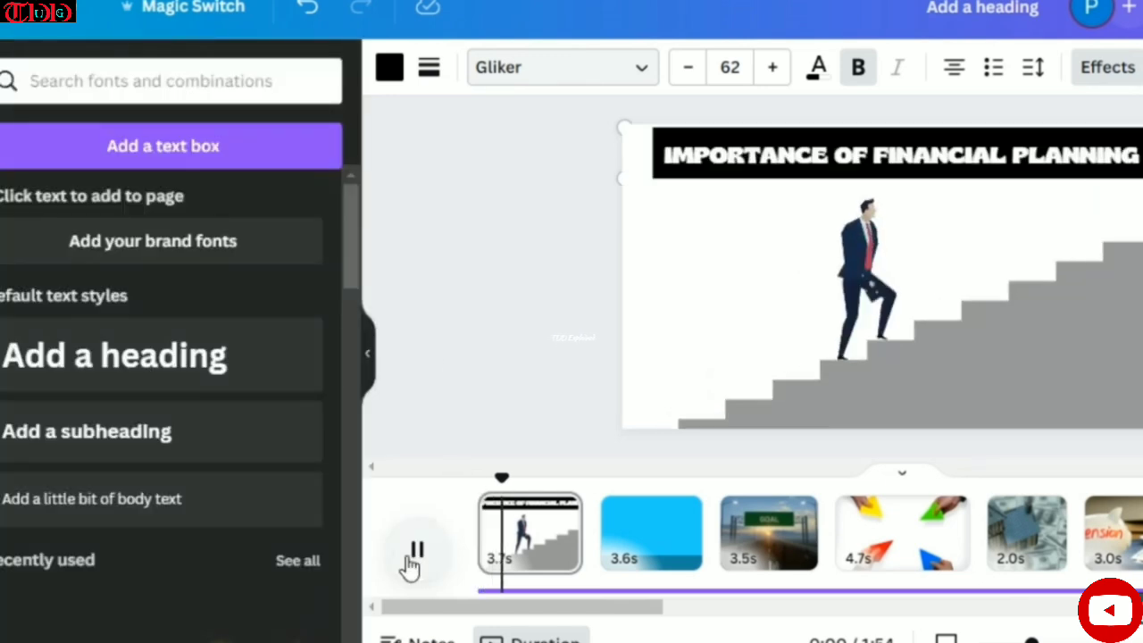
pyautogui.click(414, 555)
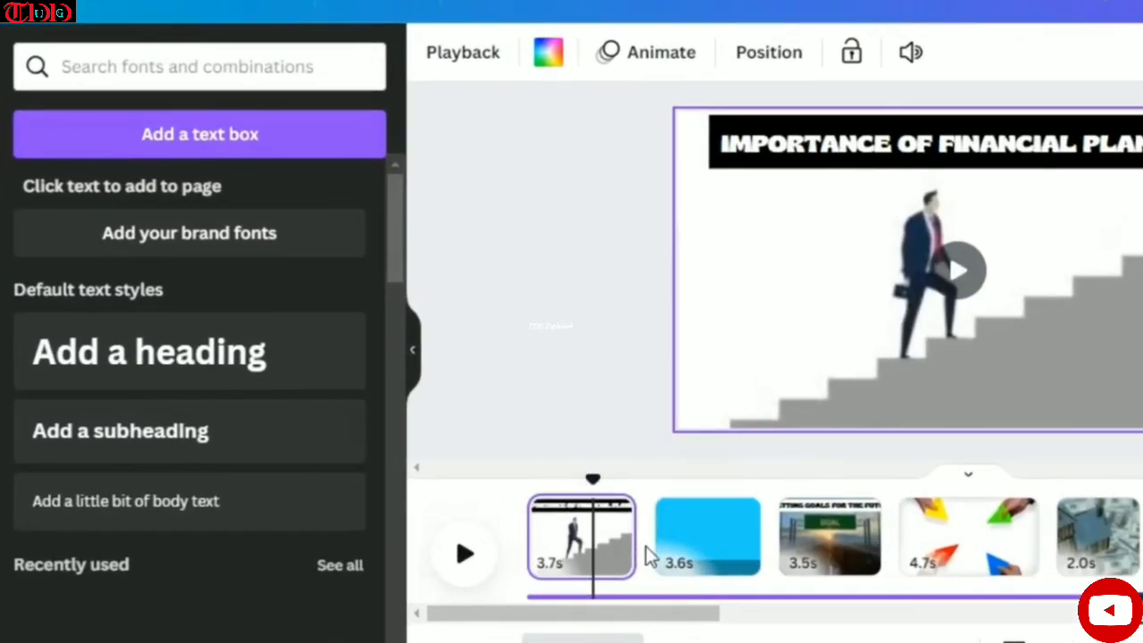
# - Add a Dissolve transition between the first page and the second page
pyautogui.click(663, 564)
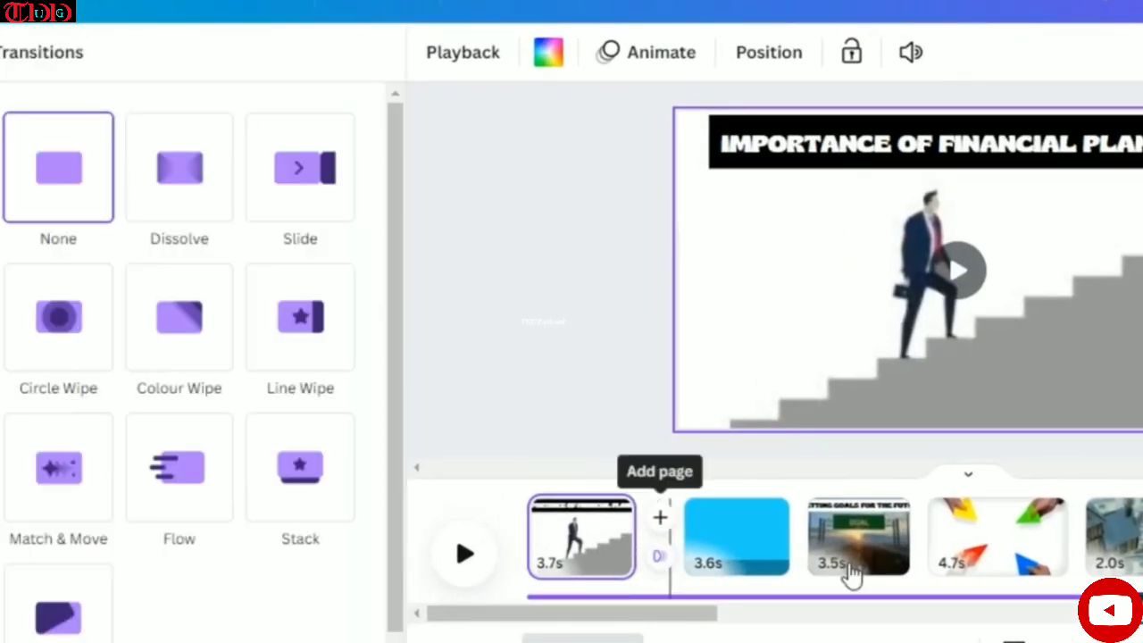
pyautogui.click(198, 216)
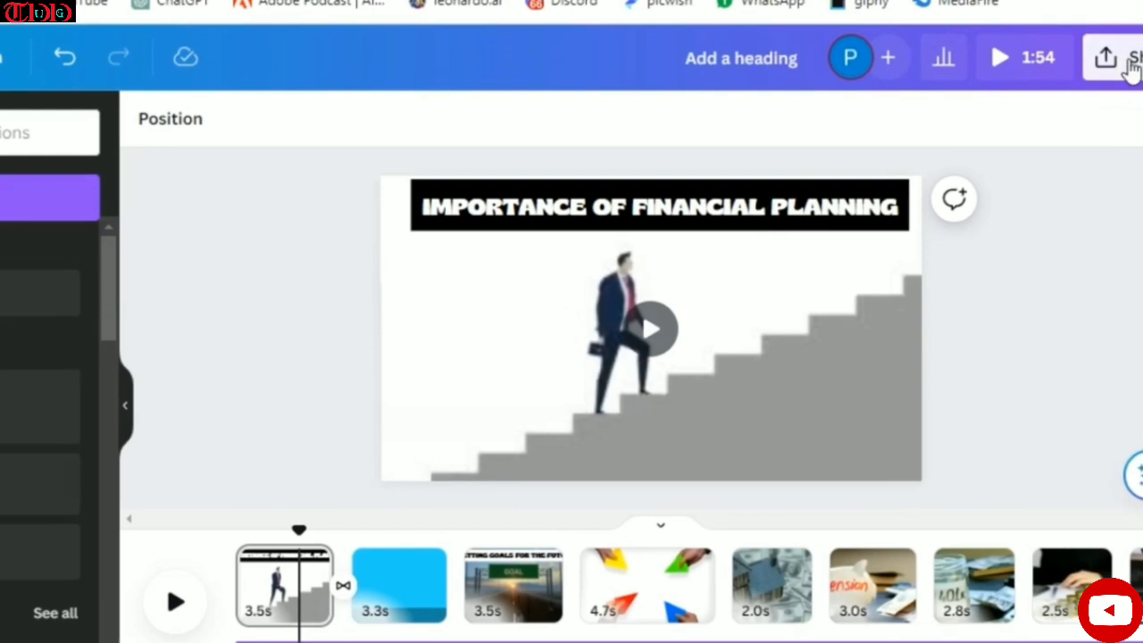
# - Open the download settings for the MP4 video and set the quality to 4K (UHD)
pyautogui.click(1131, 66)
pyautogui.scroll(-2, 955, 235)
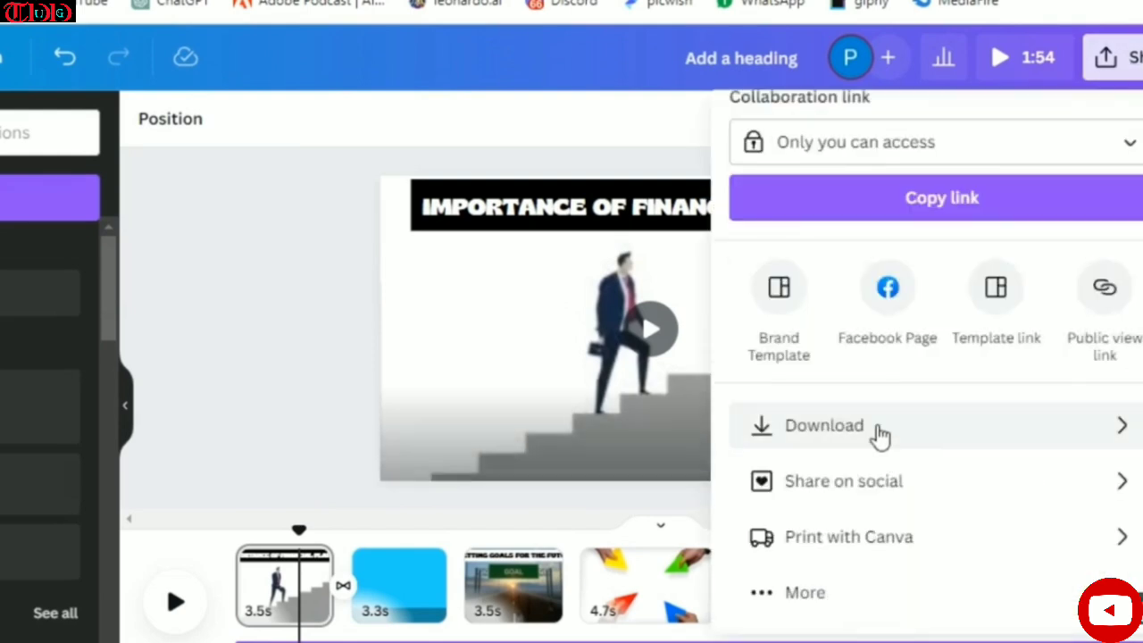
pyautogui.click(947, 435)
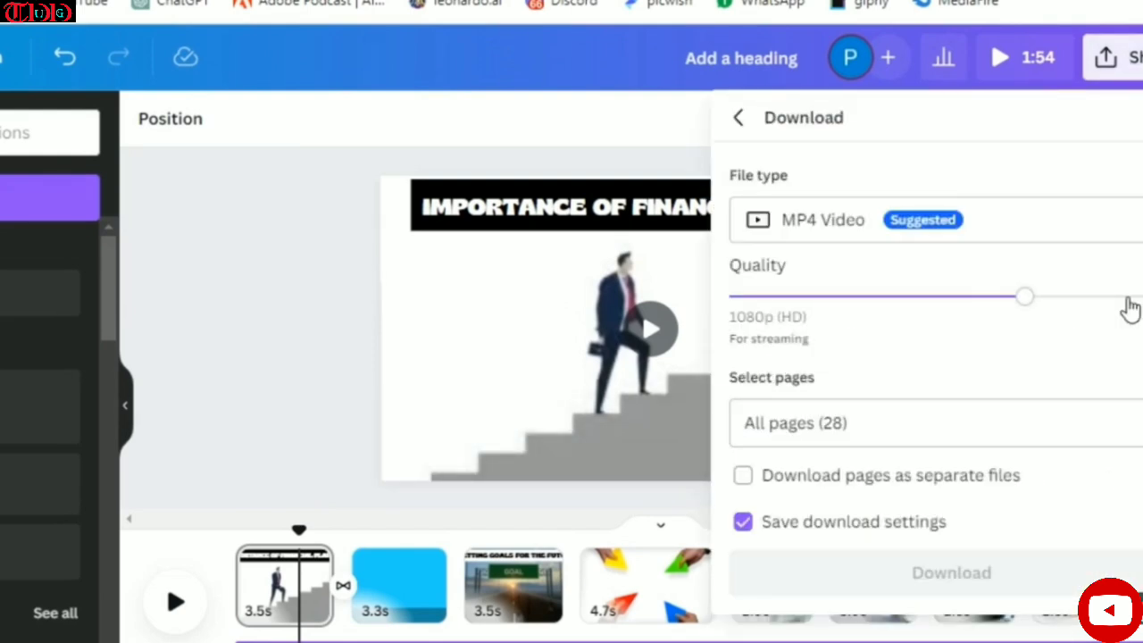
pyautogui.click(1129, 298)
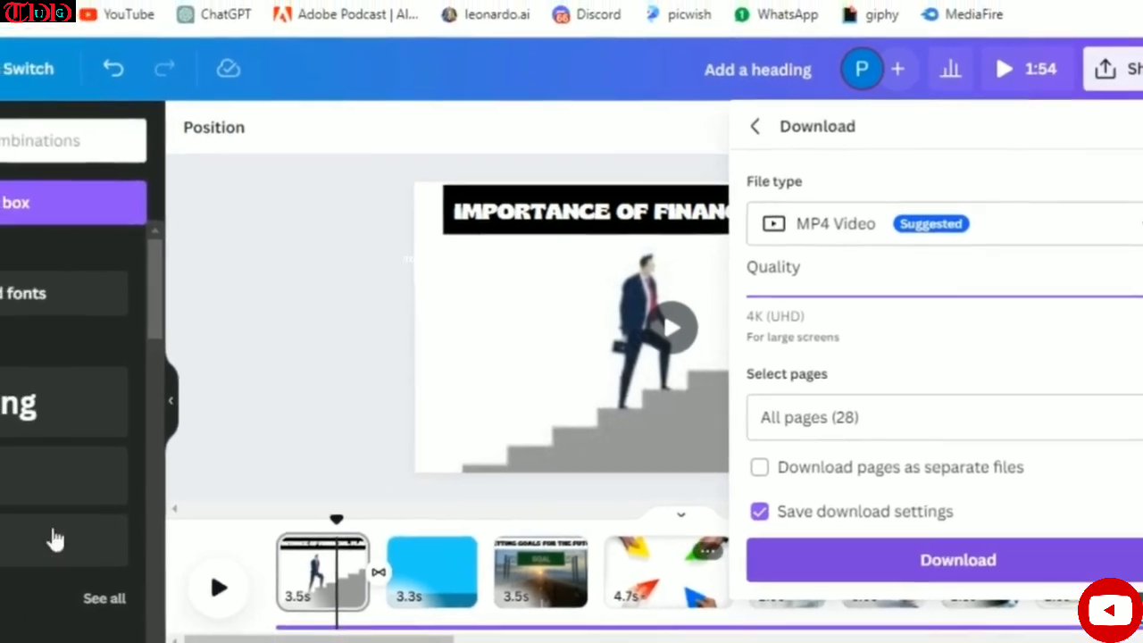
pyautogui.moveTo(446, 623); pyautogui.dragTo(637, 632)
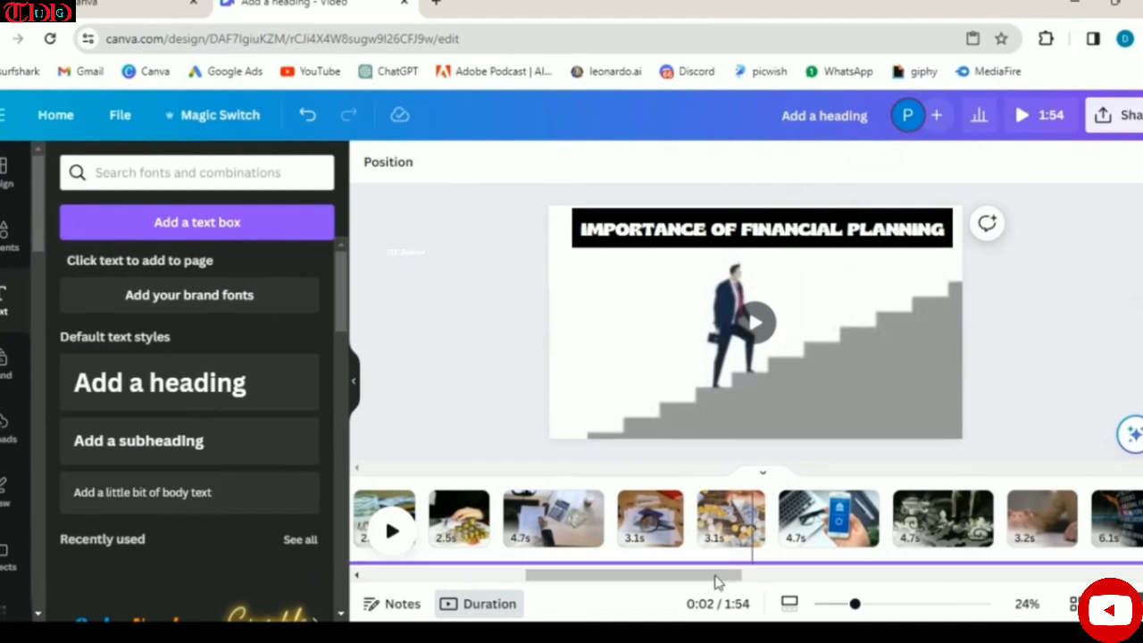